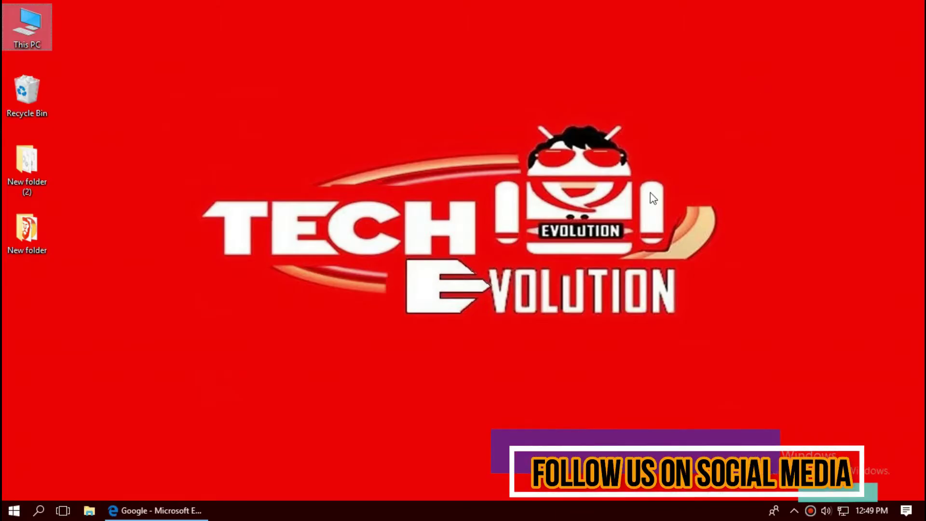
Google the libraryloader DLL, open its dll-files.com page and highlight the 64-bit version details
left_click(197, 510)
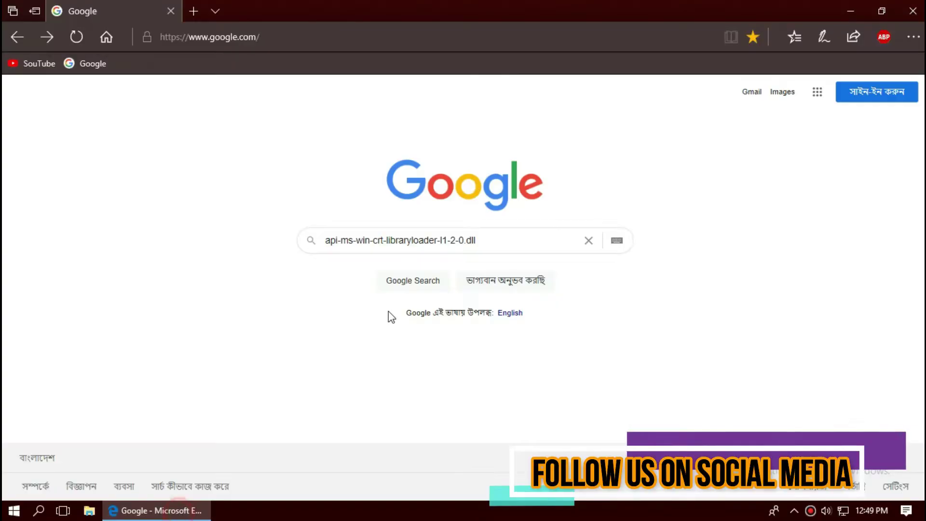
left_click(492, 242)
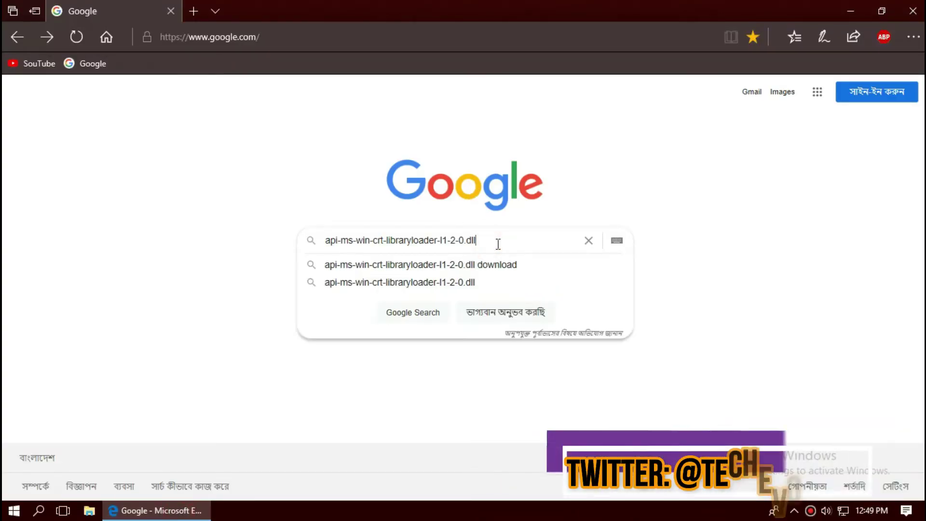
key("Return")
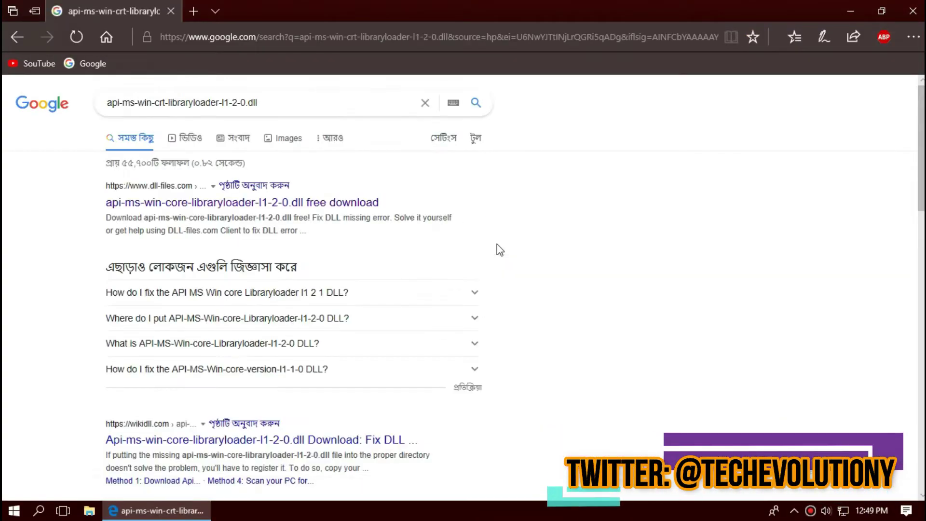
left_click(212, 202)
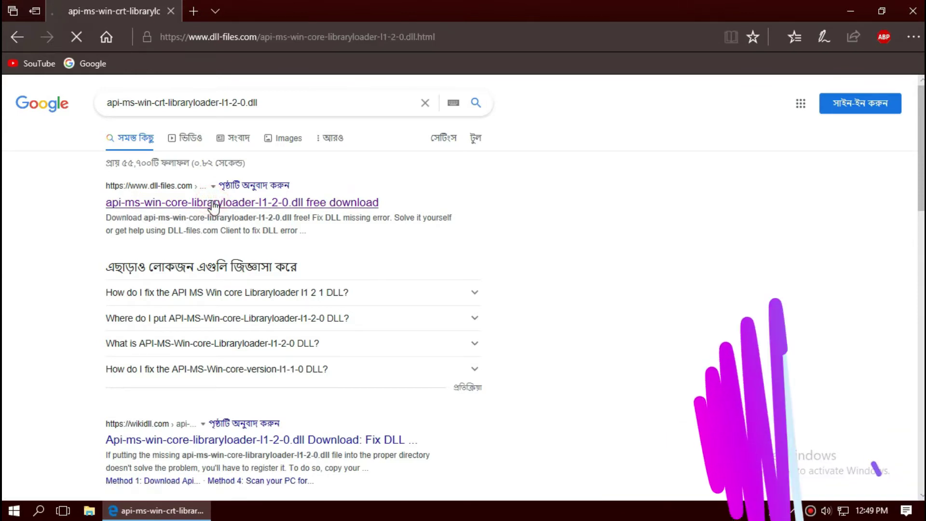
scroll(419, 294, "down", 10)
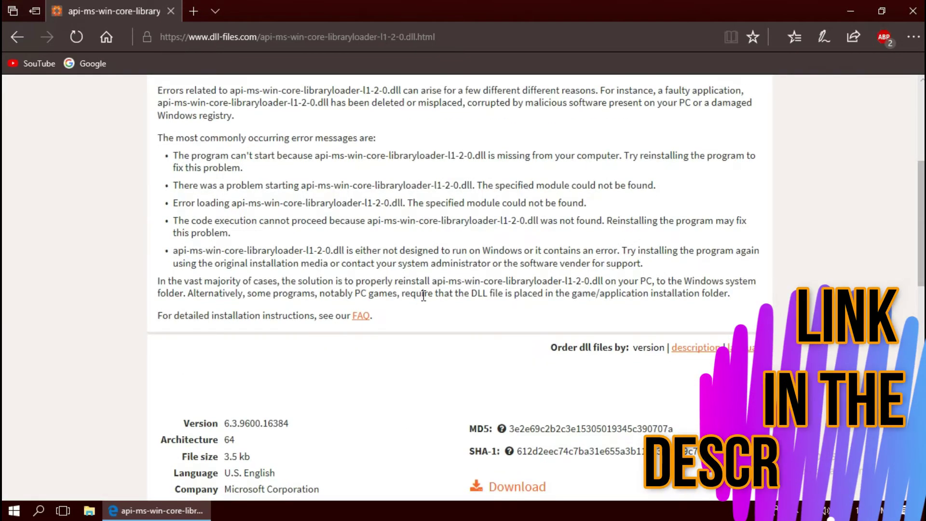
left_click_drag(260, 186, 183, 185)
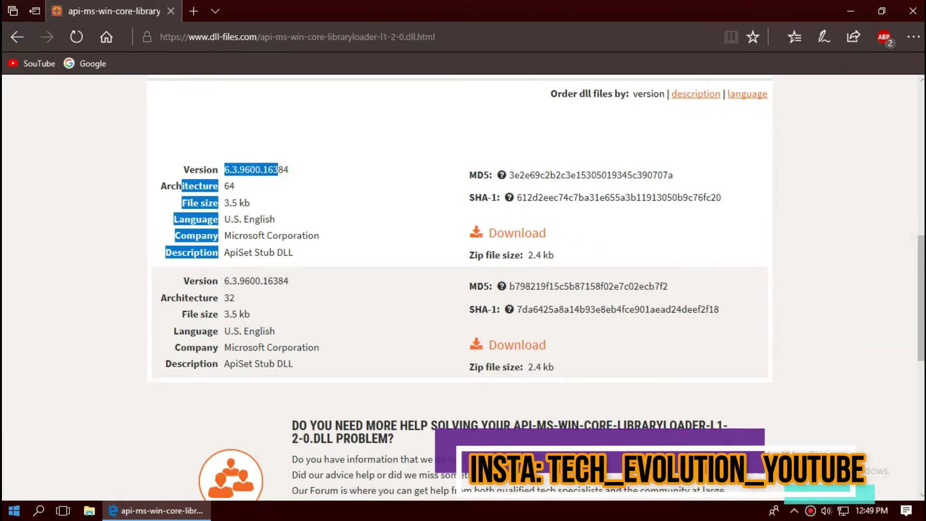
left_click(10, 510)
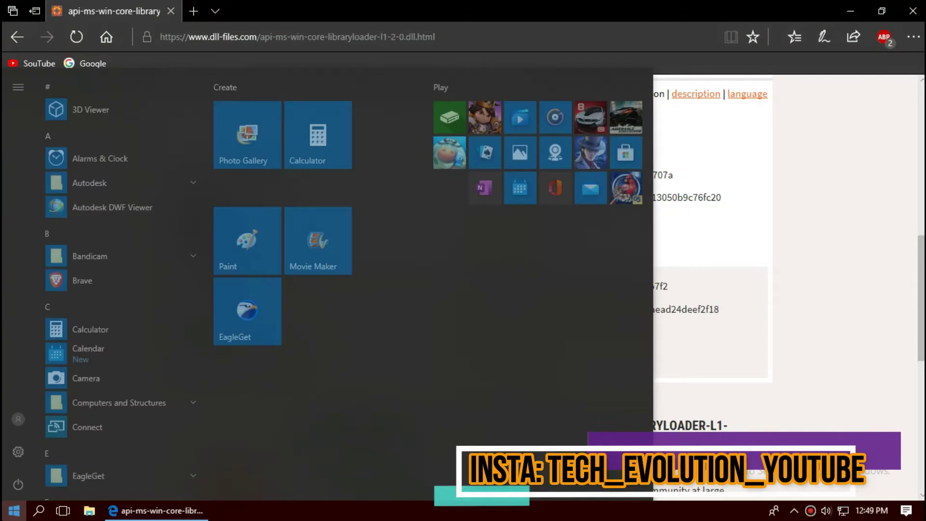
type("sys")
key("Return")
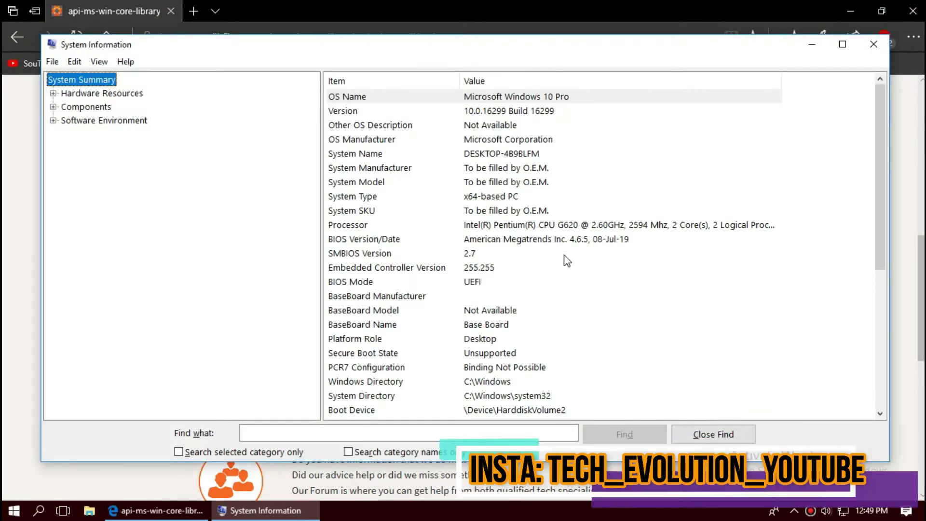
left_click(516, 195)
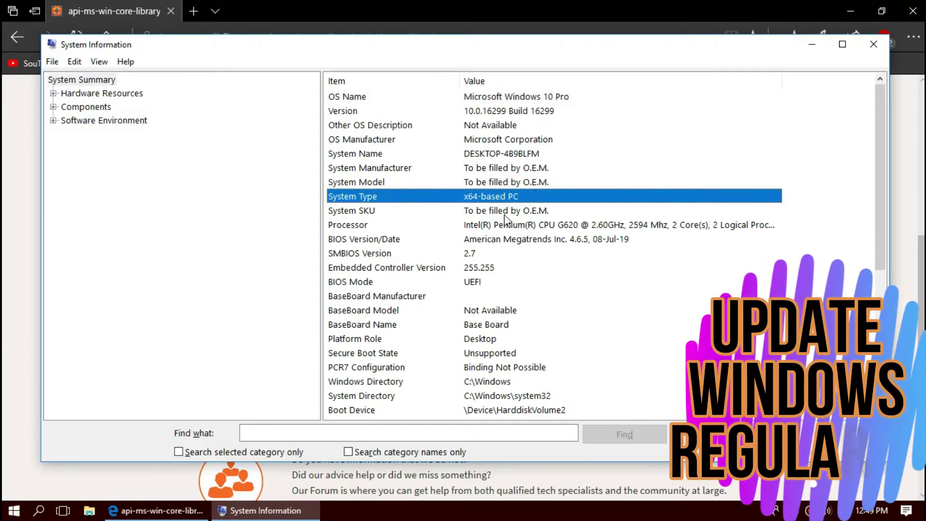
left_click(875, 46)
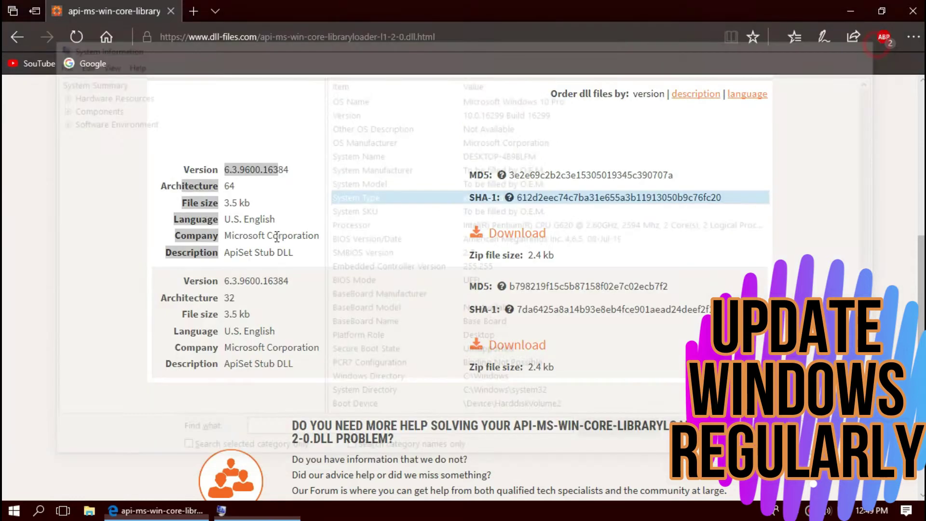
Download the 64-bit api-ms-win-core-libraryloader-l1-2-0.zip and open it straight from Edge's prompt
left_click(507, 234)
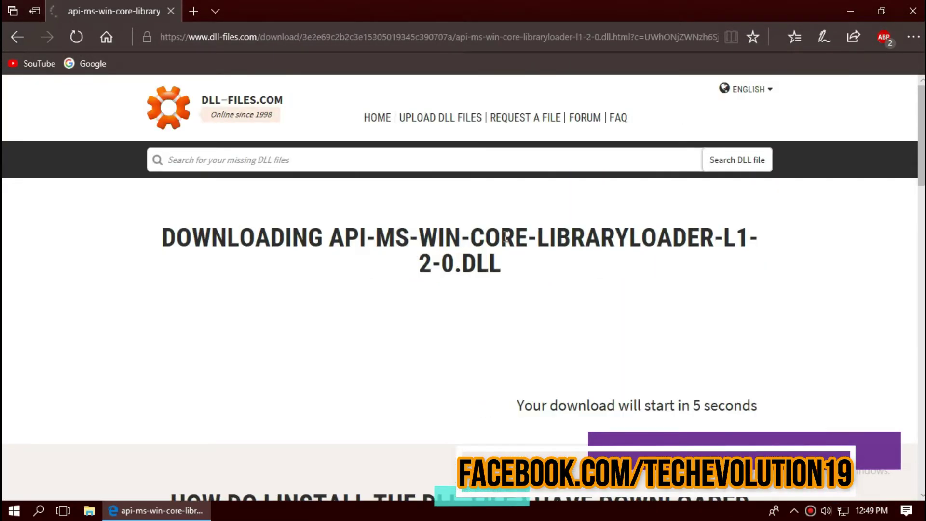
scroll(511, 241, "down", 5)
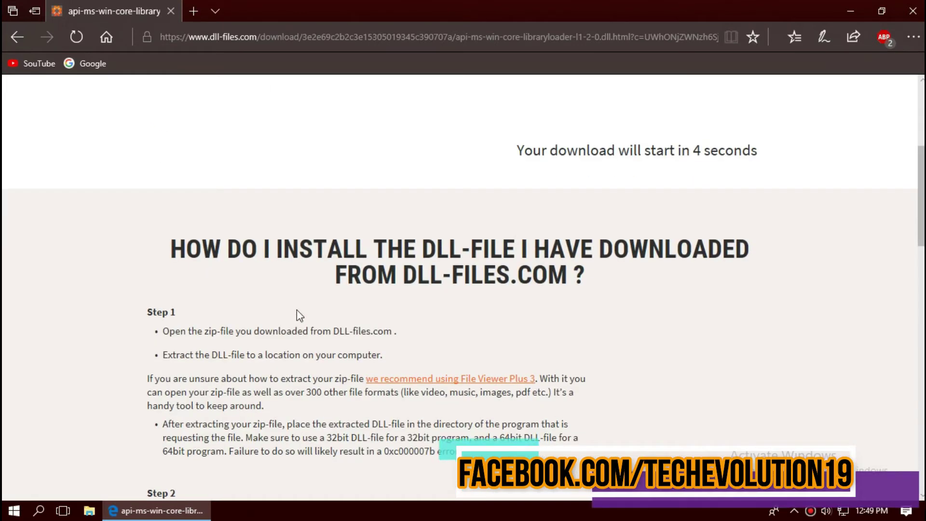
scroll(538, 270, "down", 10)
left_click_drag(195, 290, 541, 269)
scroll(543, 252, "up", 6)
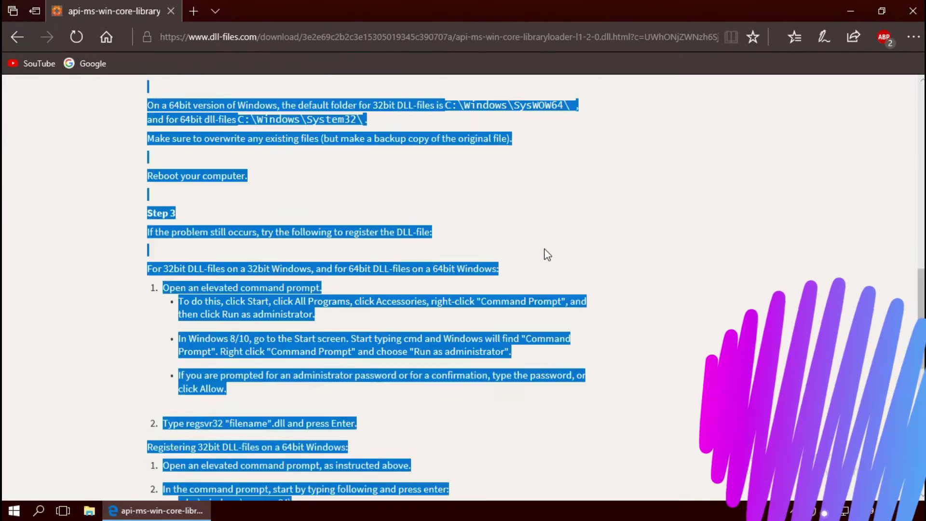
scroll(547, 254, "up", 10)
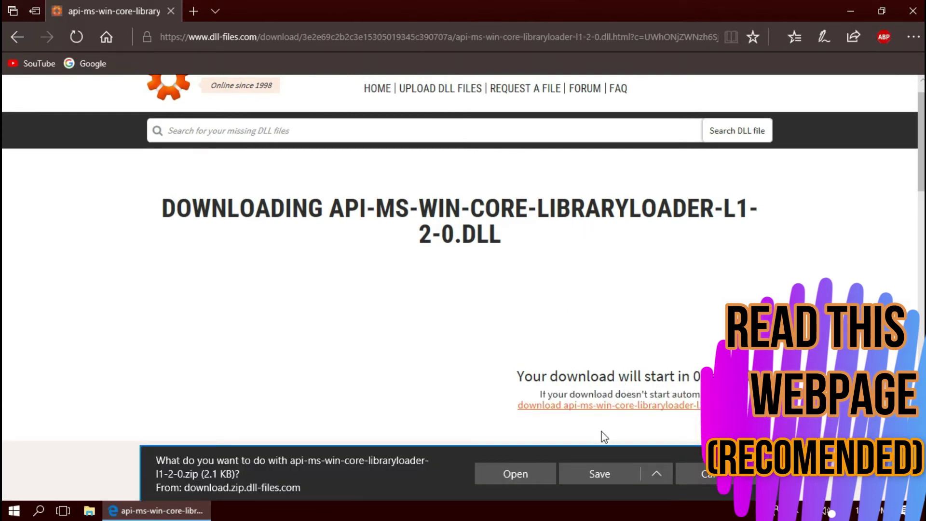
left_click(535, 471)
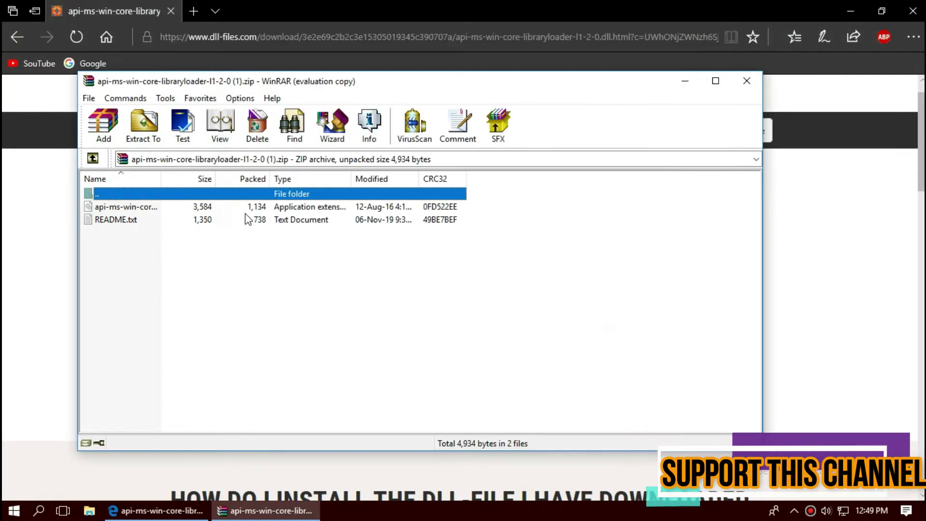
Select the DLL row in the WinRAR archive and minimize Edge
left_click(181, 205)
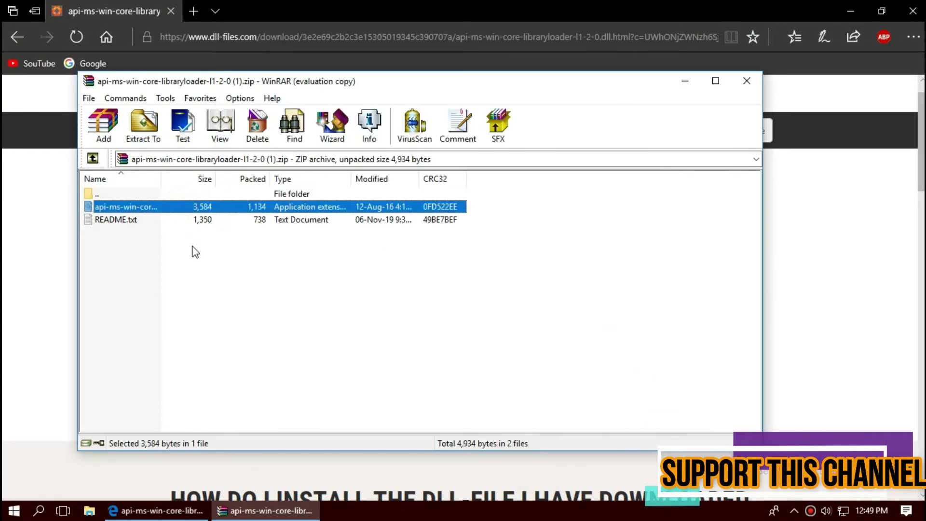
left_click(852, 3)
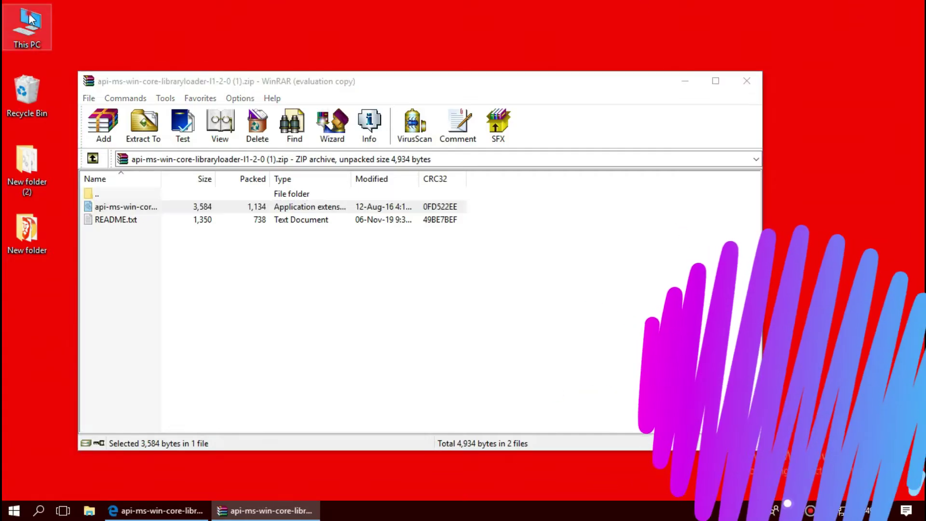
Browse from This PC to the C:\Windows\System32 folder
double_click(29, 18)
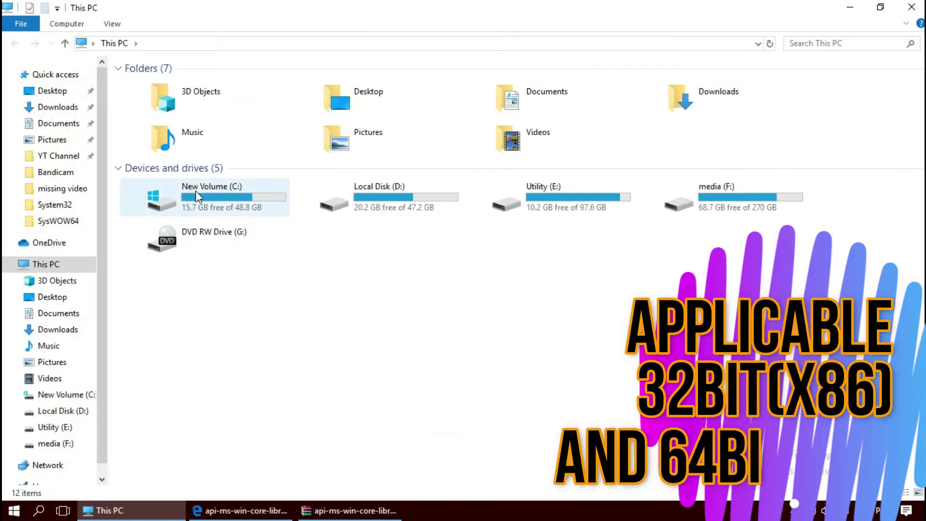
double_click(193, 194)
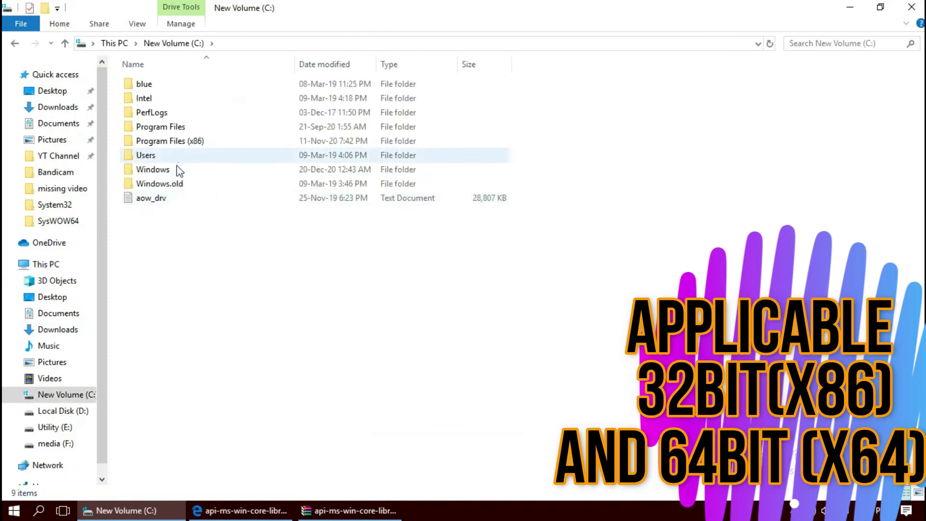
double_click(176, 169)
scroll(328, 314, "down", 14)
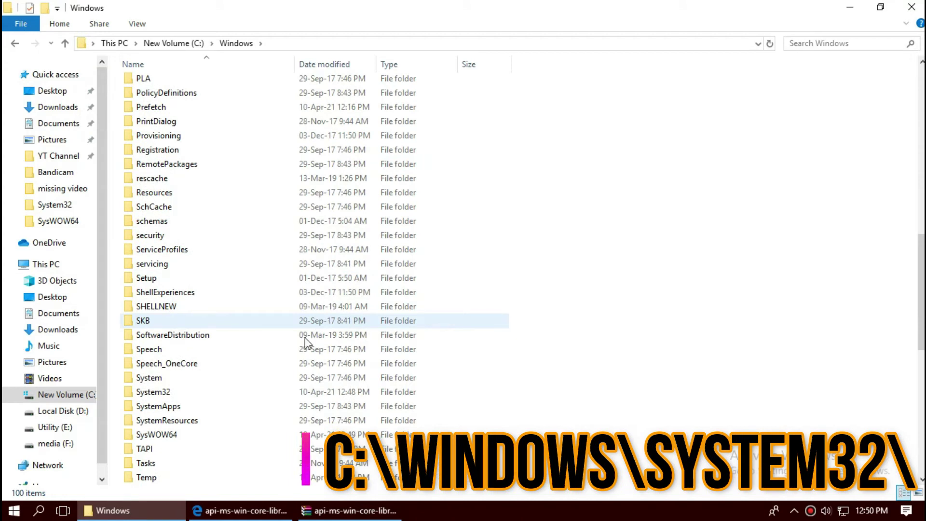
left_click(266, 394)
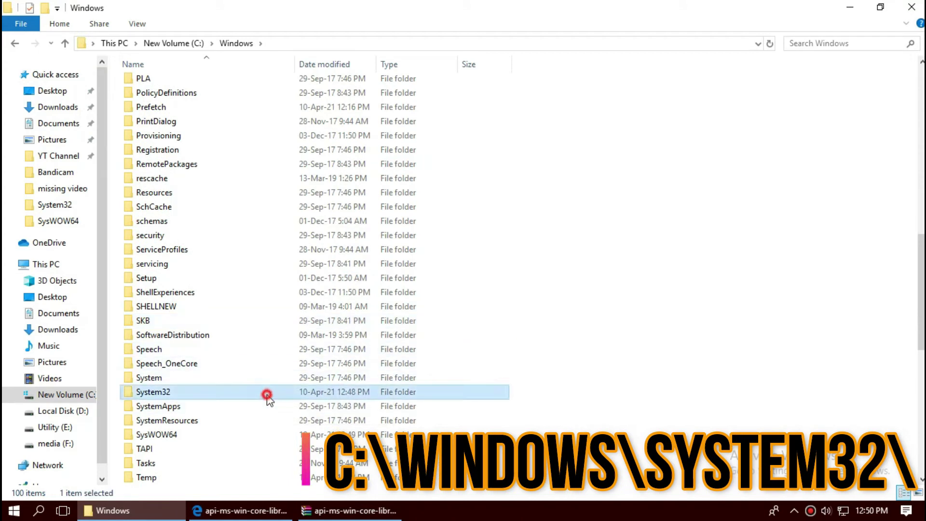
double_click(266, 395)
Move the DLL from WinRAR into System32, replacing the old copy, and search to confirm it
left_click(345, 512)
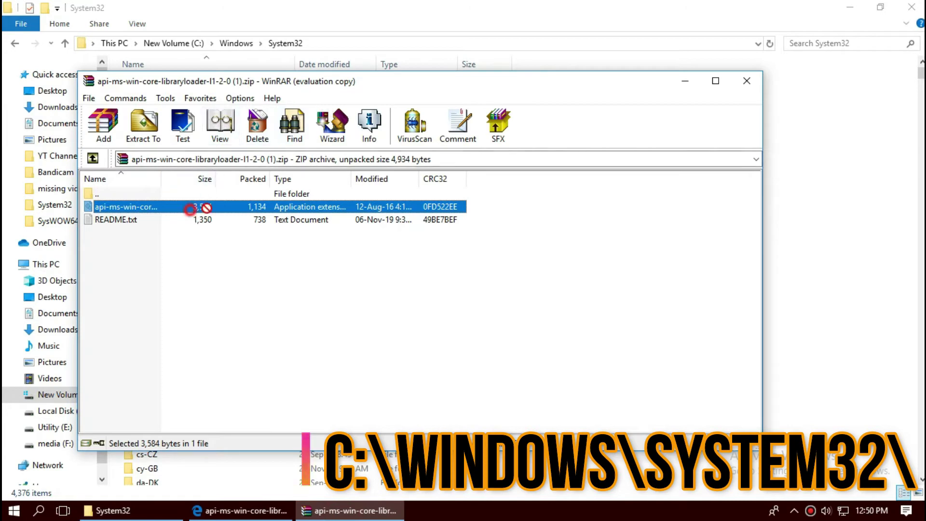
left_click_drag(853, 221, 841, 222)
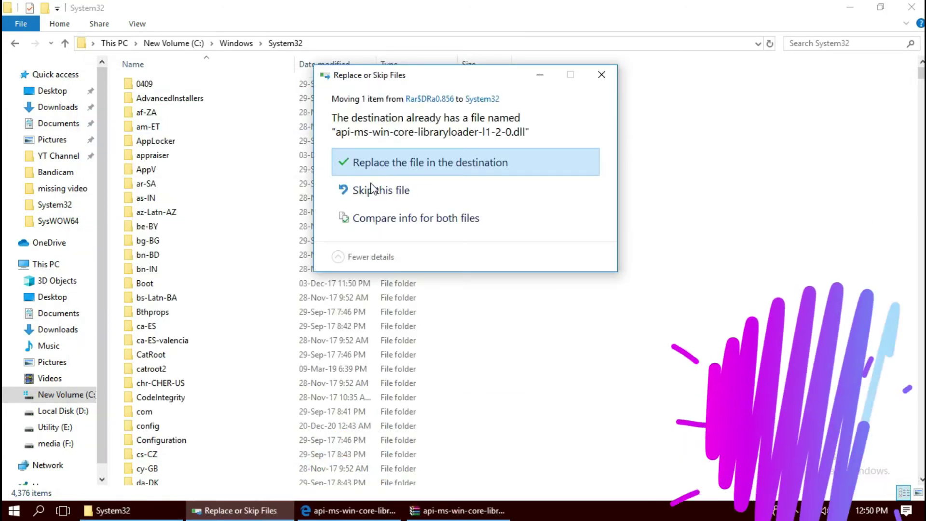
left_click(393, 163)
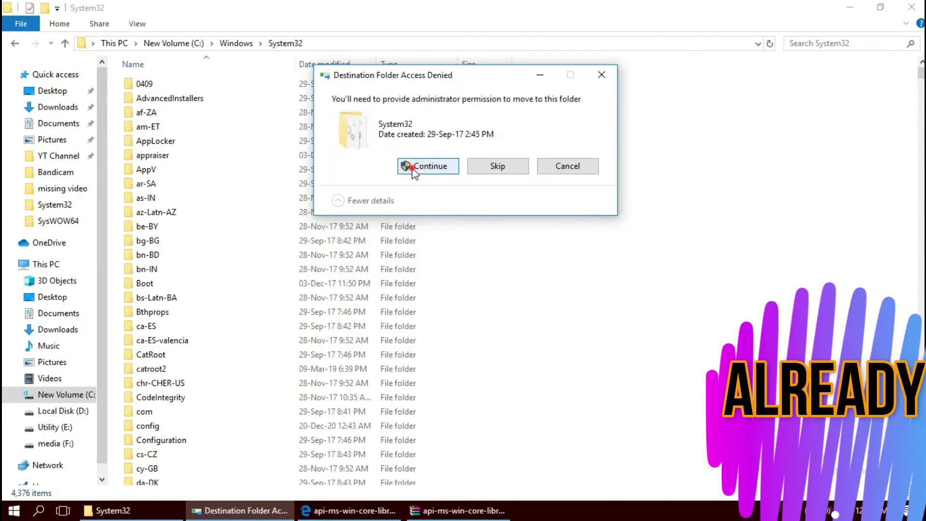
left_click(412, 166)
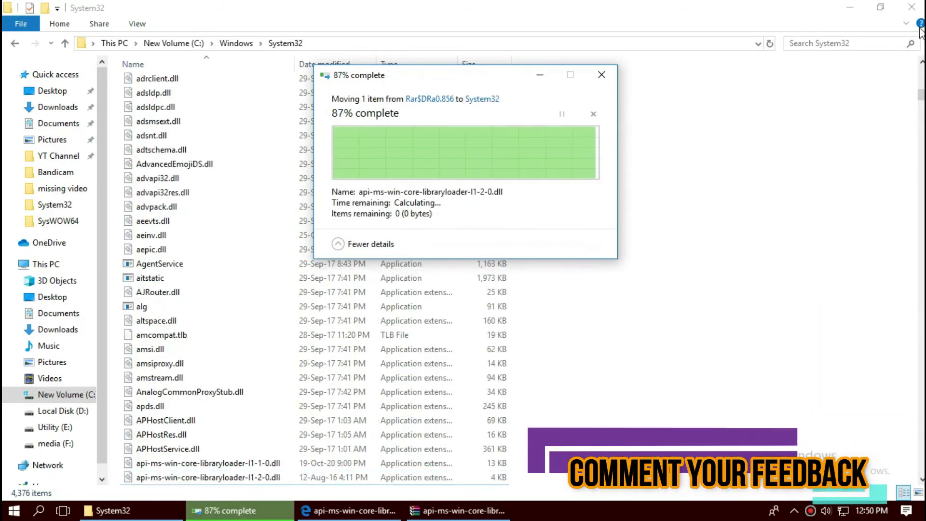
left_click(843, 46)
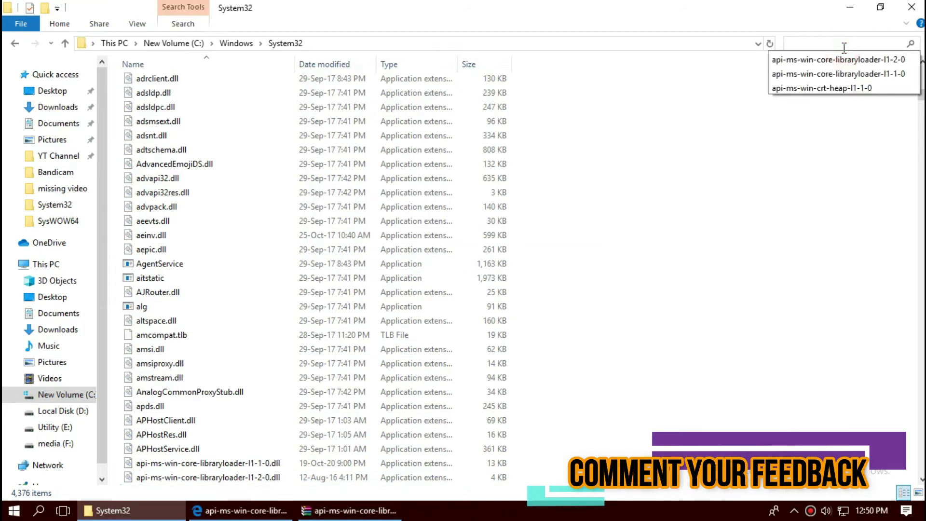
type("api-ms-win-core-libraryloader-l1-2-0")
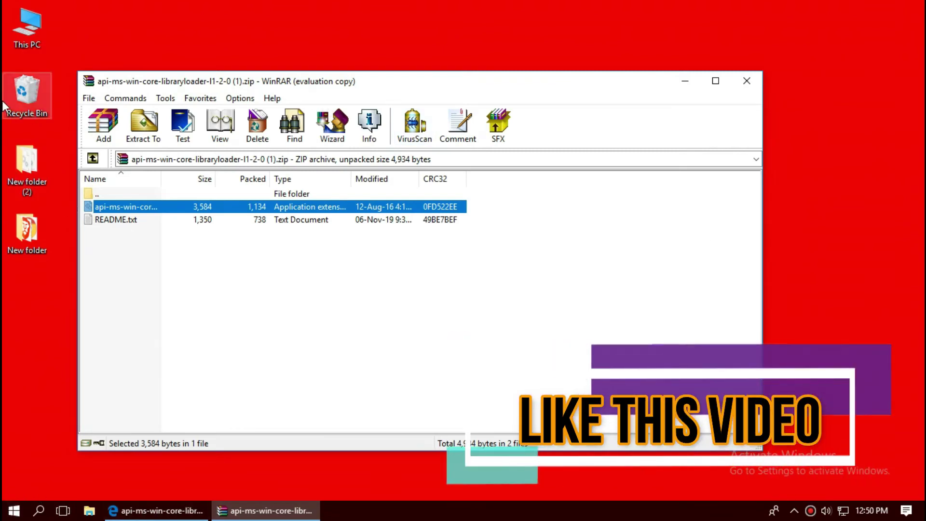
left_click(14, 510)
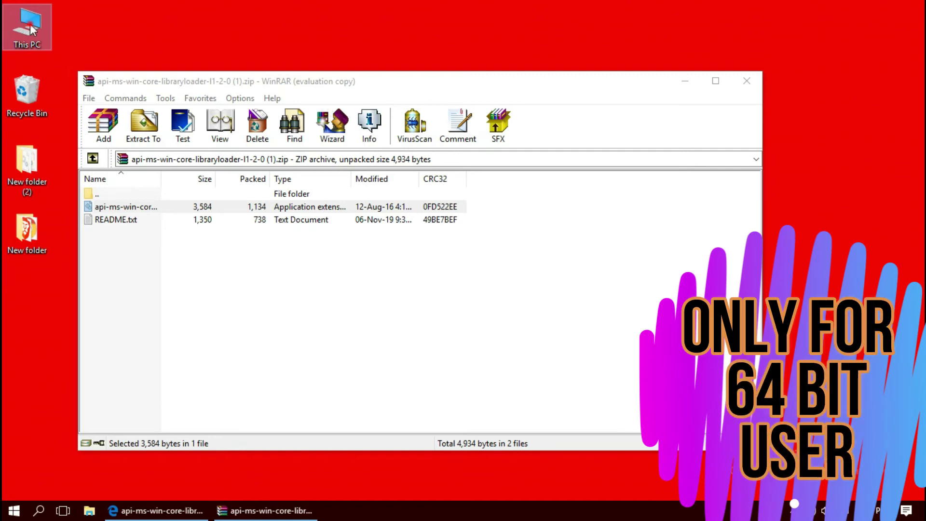
Browse from This PC to the C:\Windows\SysWOW64 folder
double_click(29, 29)
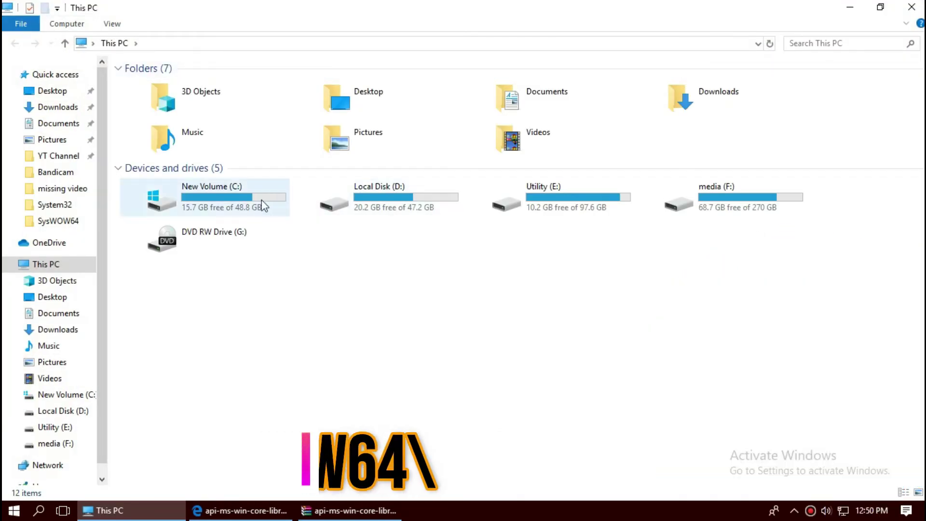
left_click(249, 203)
double_click(249, 203)
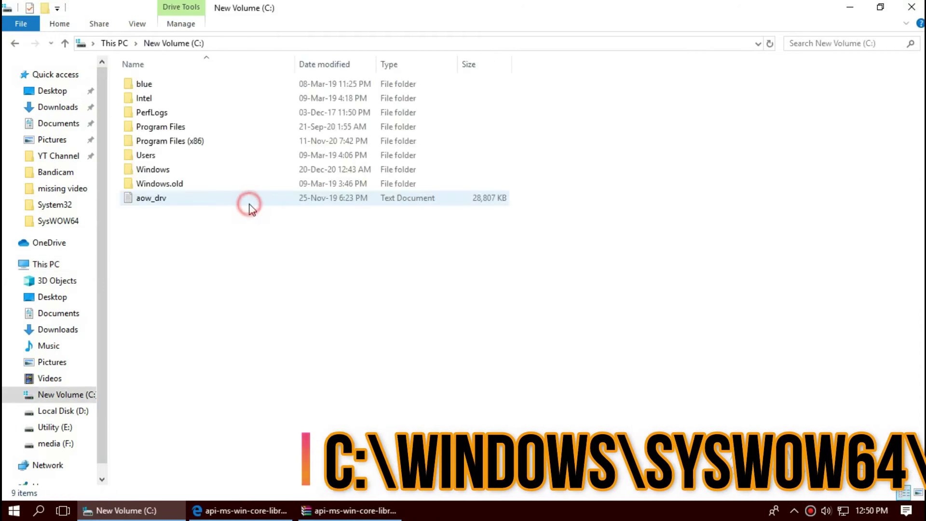
left_click(197, 171)
double_click(197, 172)
scroll(381, 323, "down", 12)
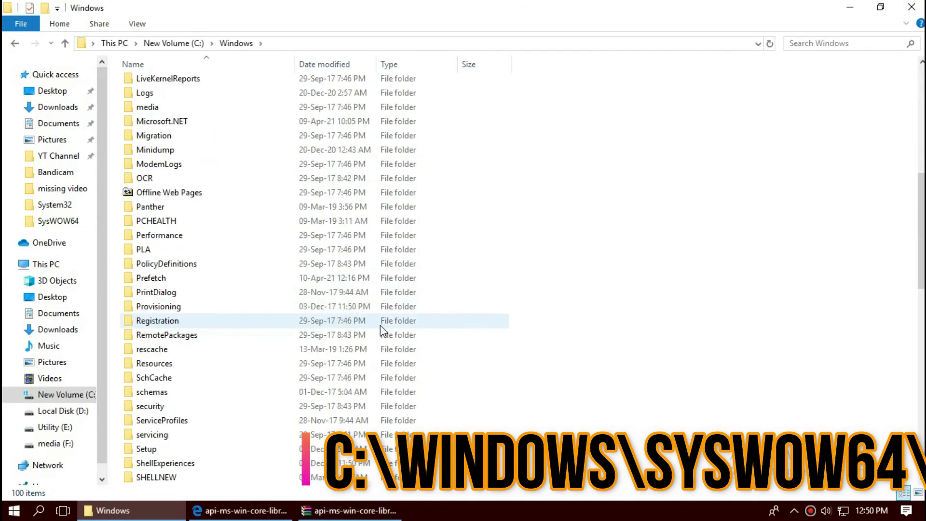
scroll(380, 328, "down", 3)
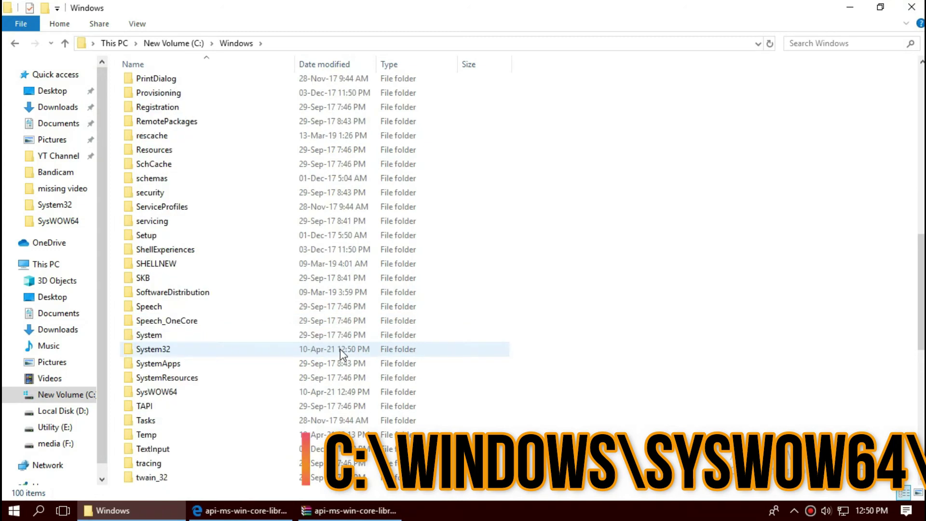
left_click(170, 354)
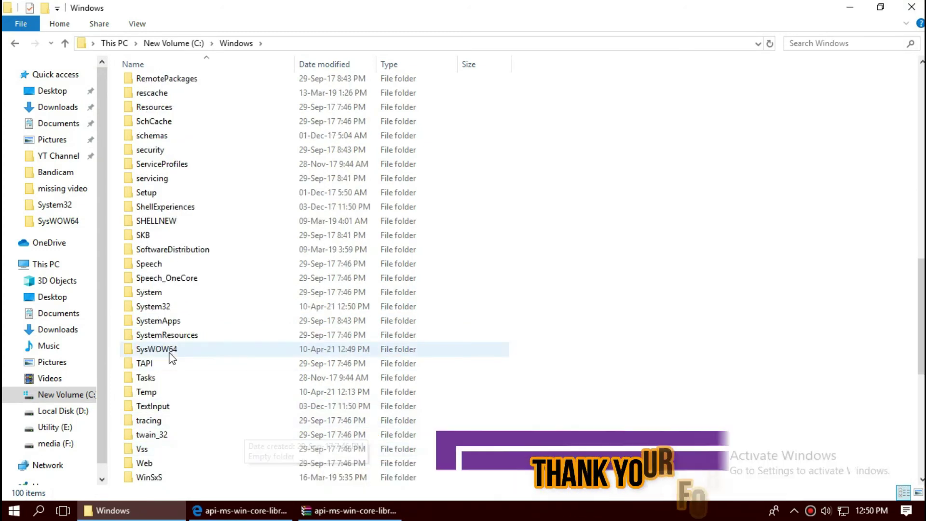
double_click(170, 352)
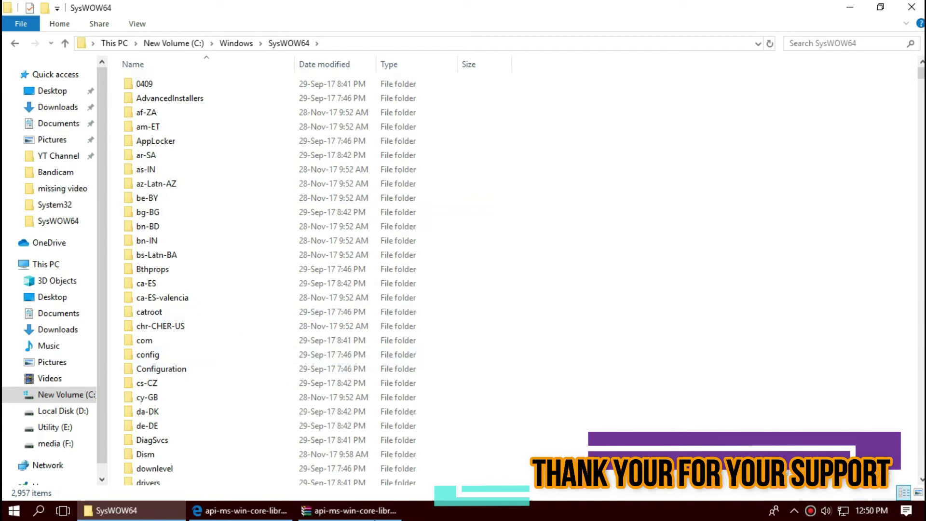
Move the DLL into SysWOW64, replacing the existing one, verify it by search, and close Explorer
left_click(368, 513)
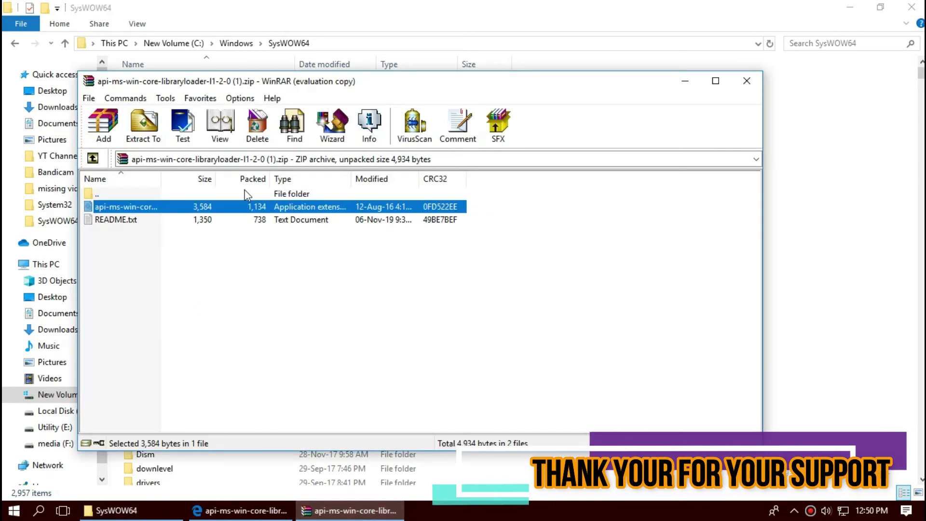
left_click_drag(912, 171, 876, 201)
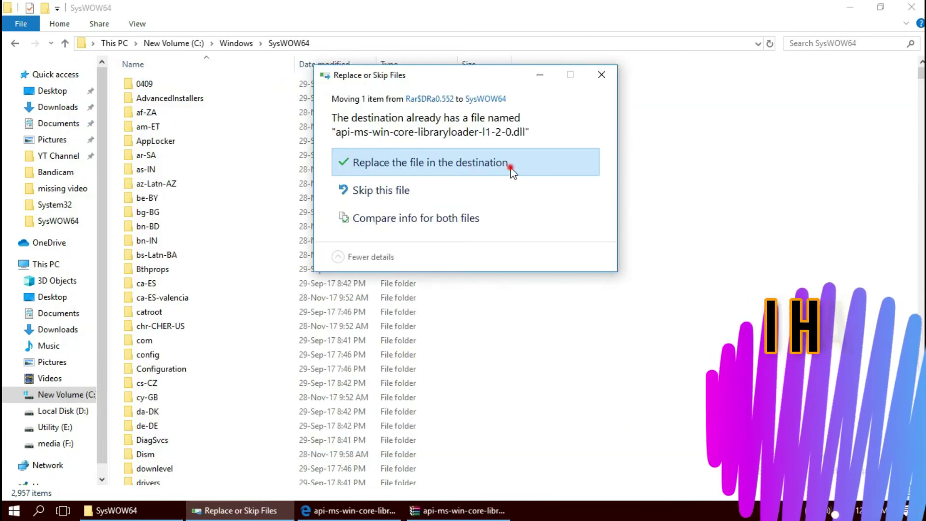
left_click(510, 167)
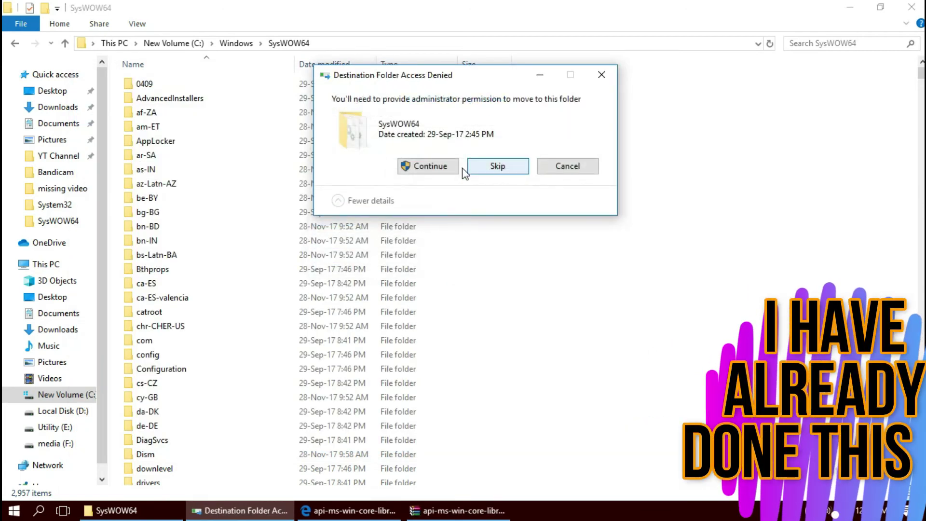
left_click(431, 165)
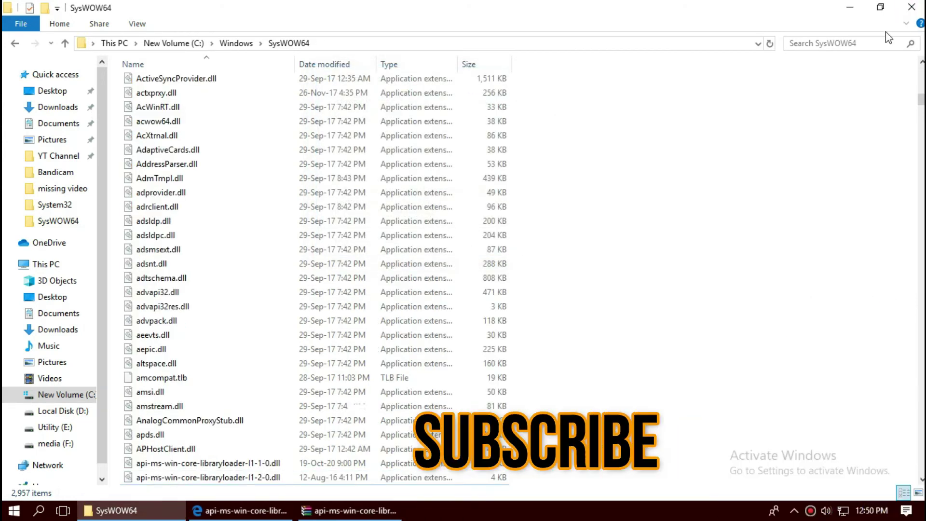
left_click(829, 41)
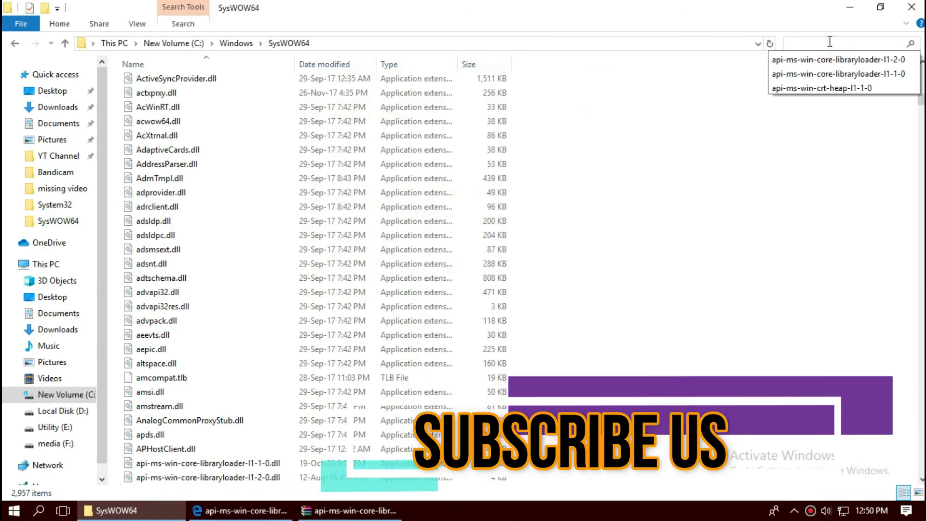
type("api-ms-win-core-libraryloader-l1-2-0")
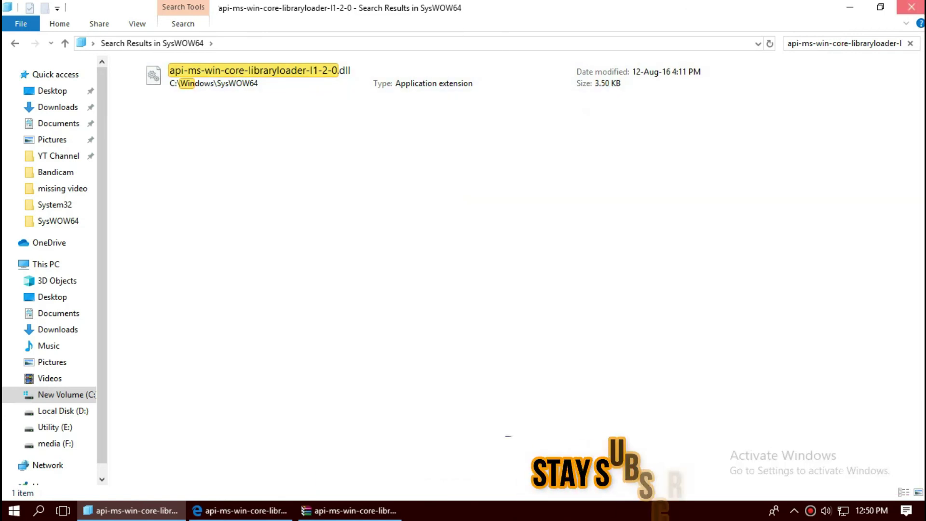
left_click(911, 7)
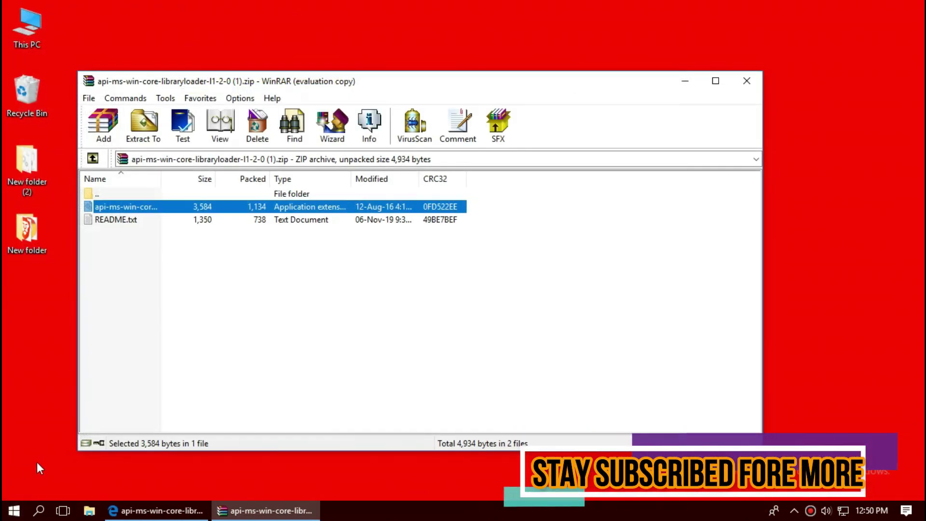
Bring up the Start menu's power options showing Sleep, Shut down and Restart
left_click(14, 510)
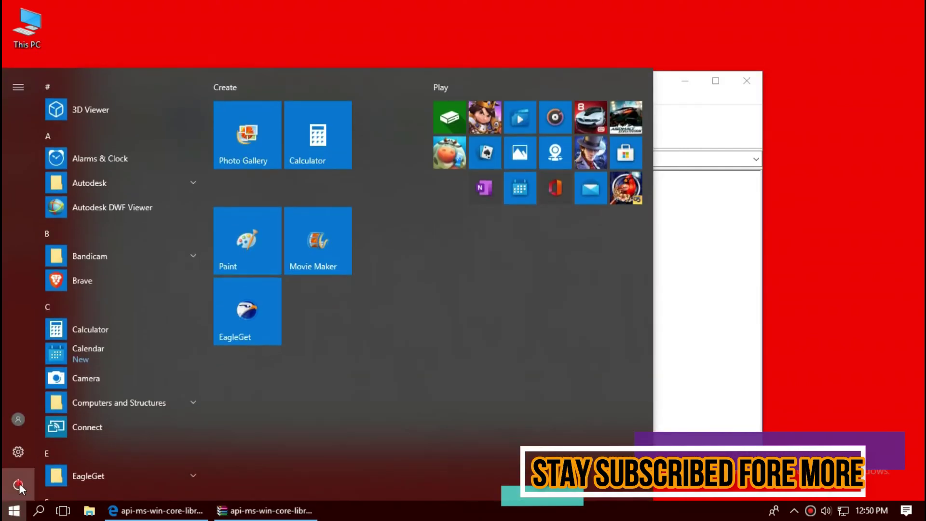
left_click(18, 484)
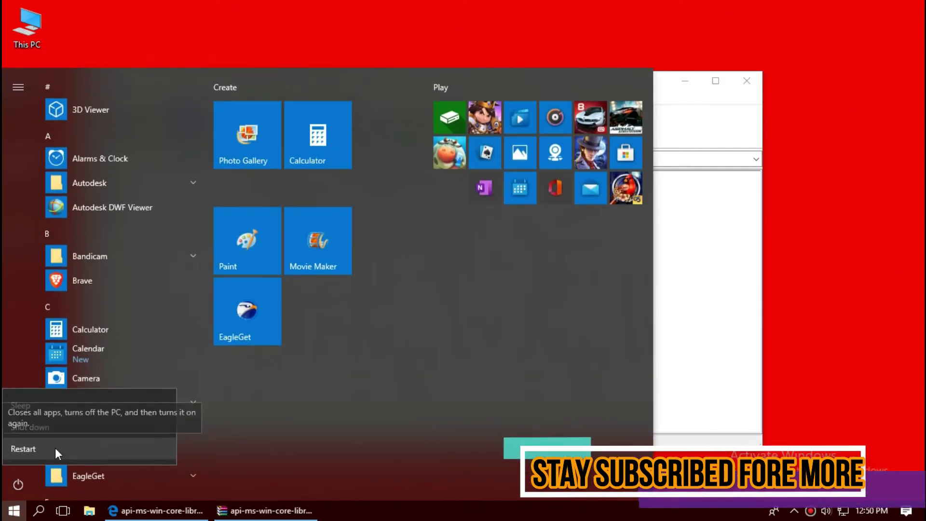